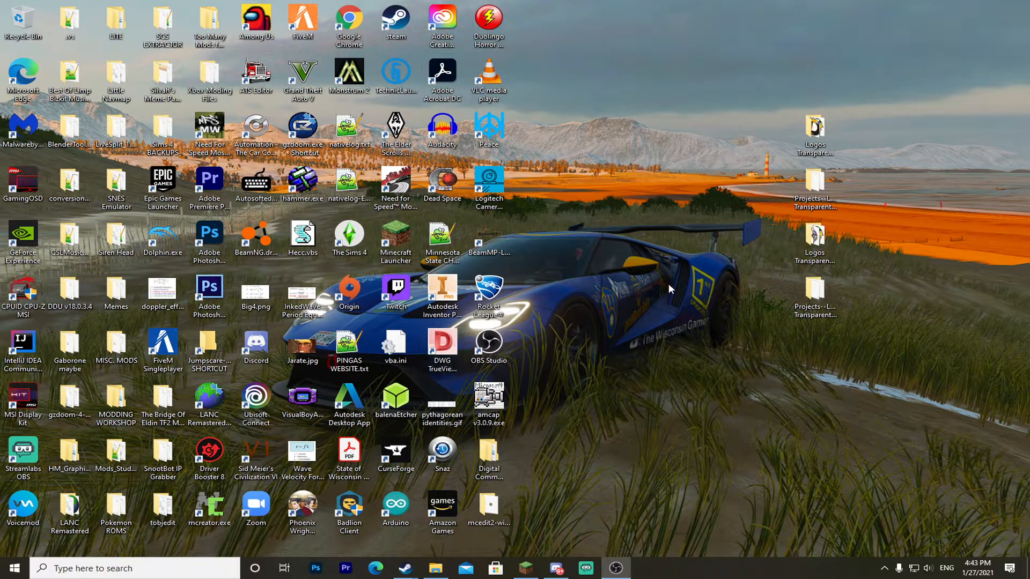
Start the Minecraft Launcher from the desktop and maximize its window.
double_click(400, 236)
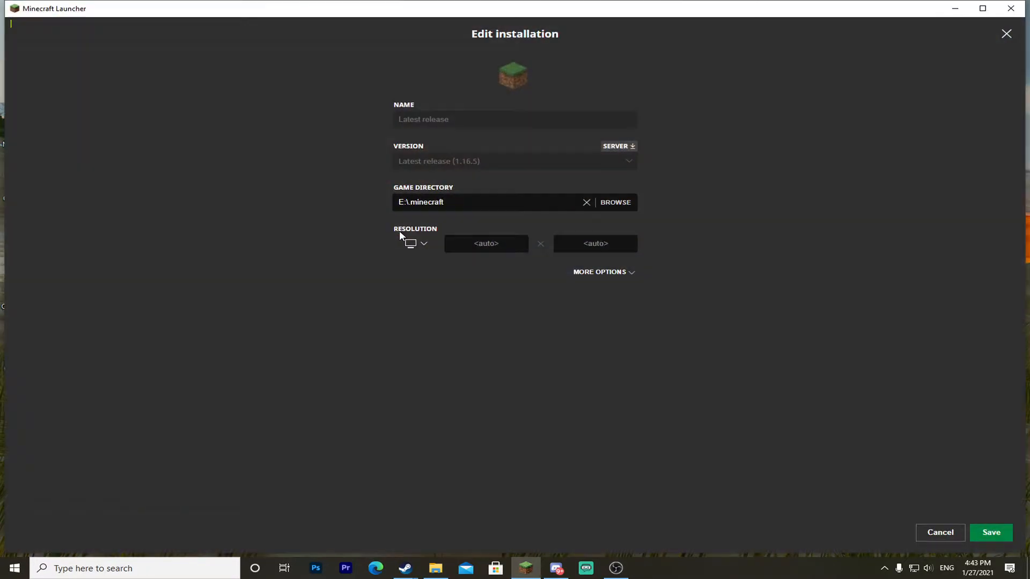
click(1013, 8)
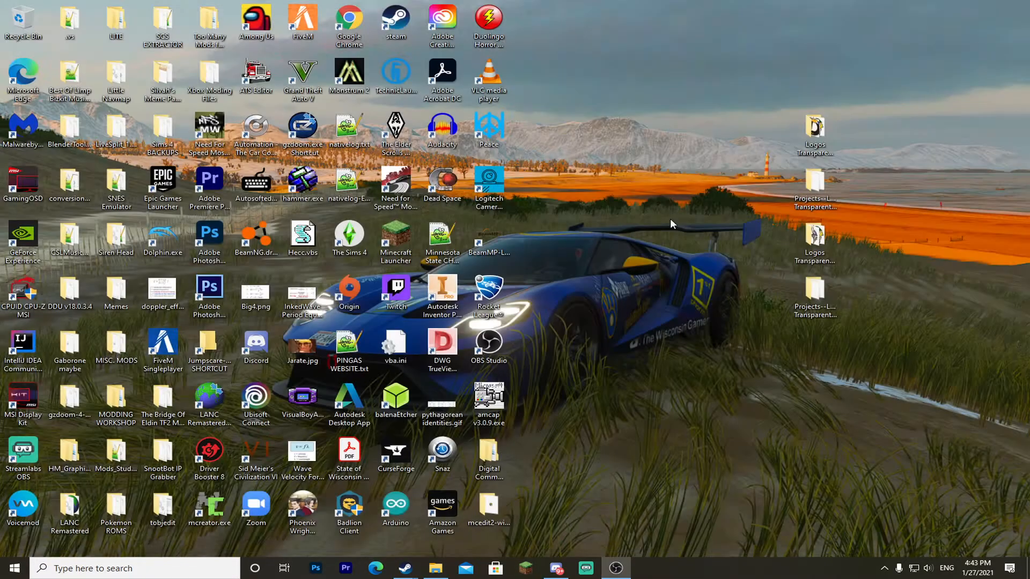
double_click(397, 240)
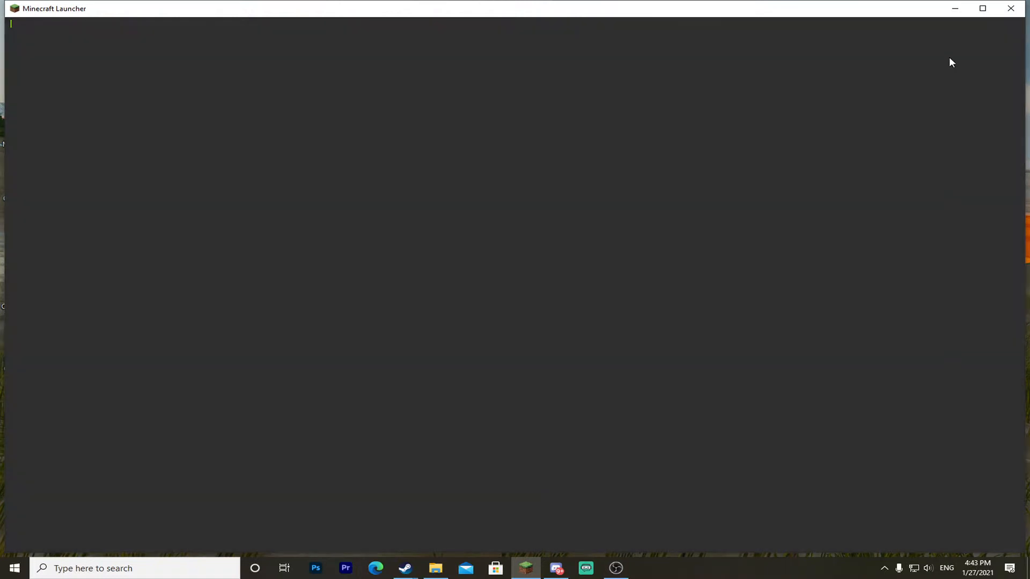
click(983, 9)
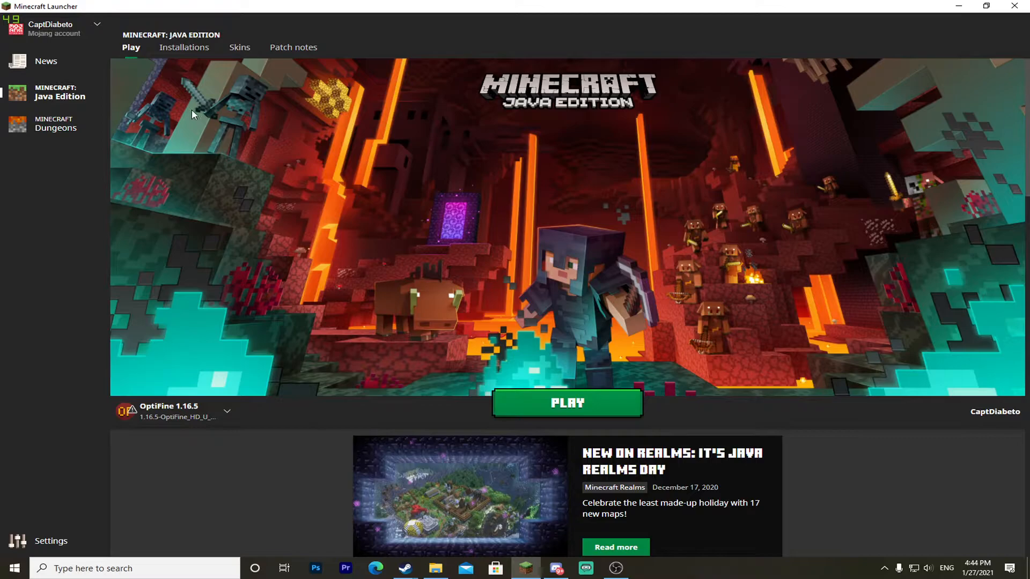
Open the Latest release 1.16.5 installation of Minecraft: Java Edition for editing.
click(182, 53)
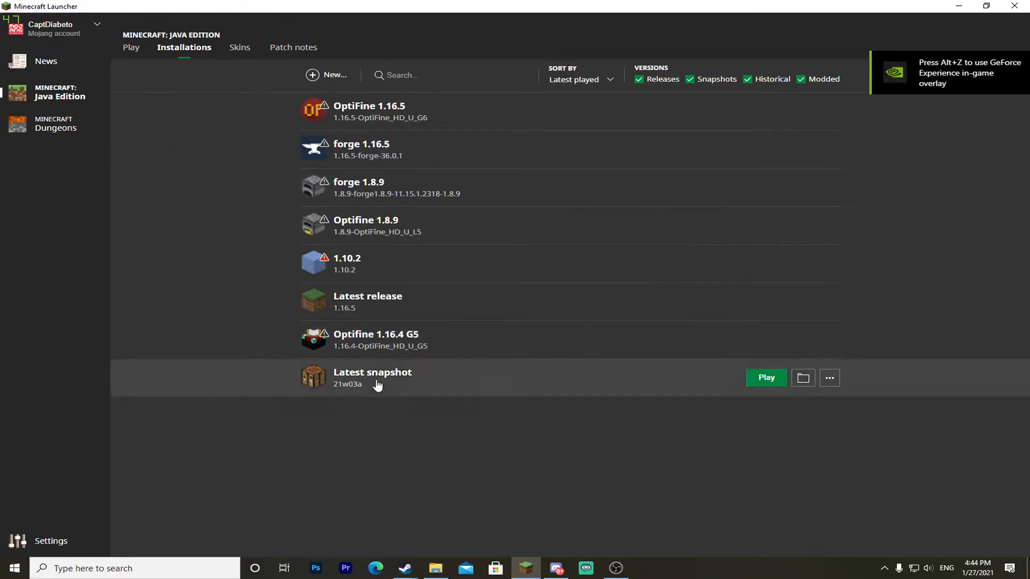
mouse_move(800, 303)
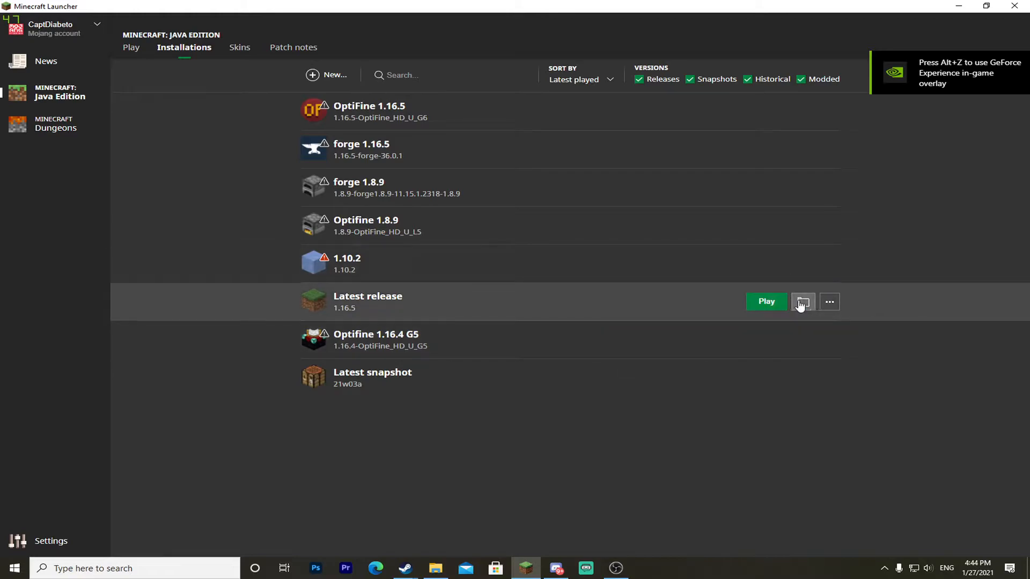
click(826, 308)
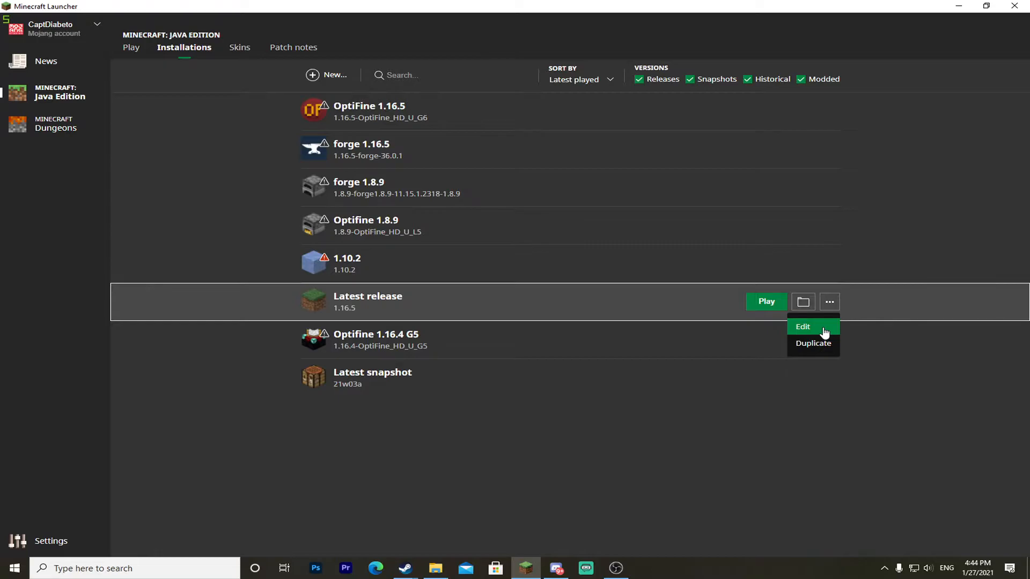
click(824, 330)
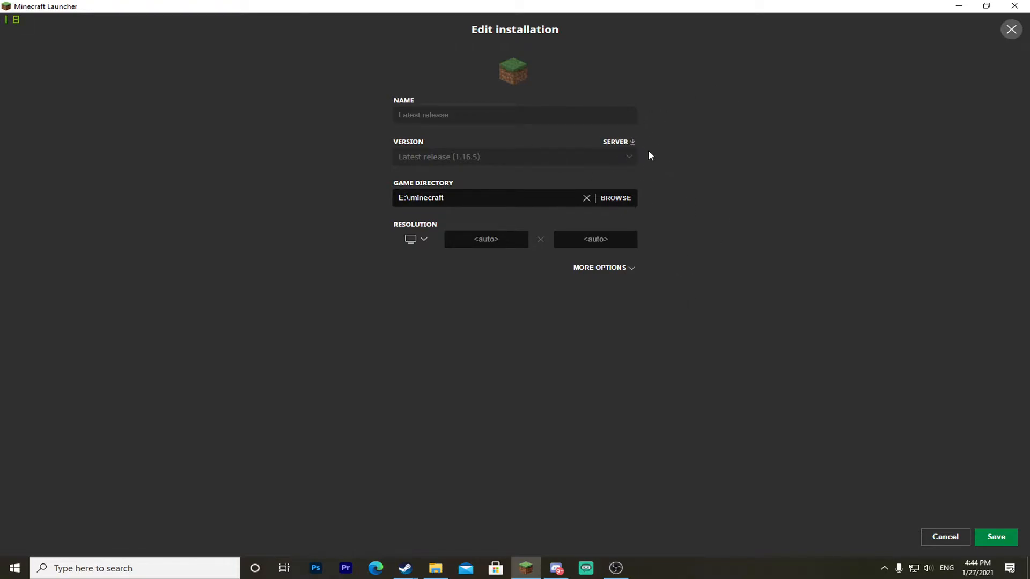
Download the server jar for the latest release, keep the blocked file, and minimize the browser and launcher windows.
click(631, 143)
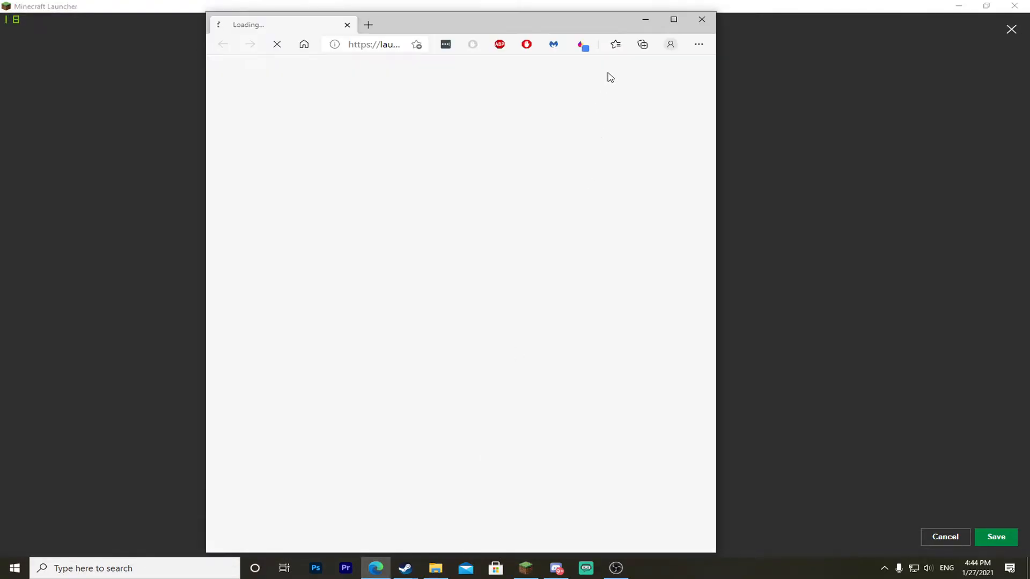
drag(596, 21, 583, 0)
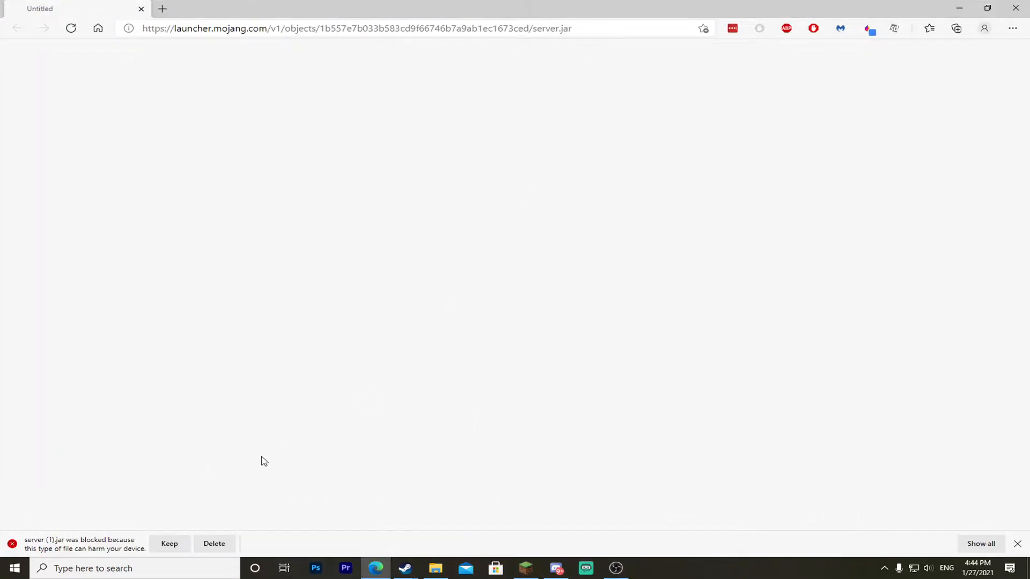
click(171, 546)
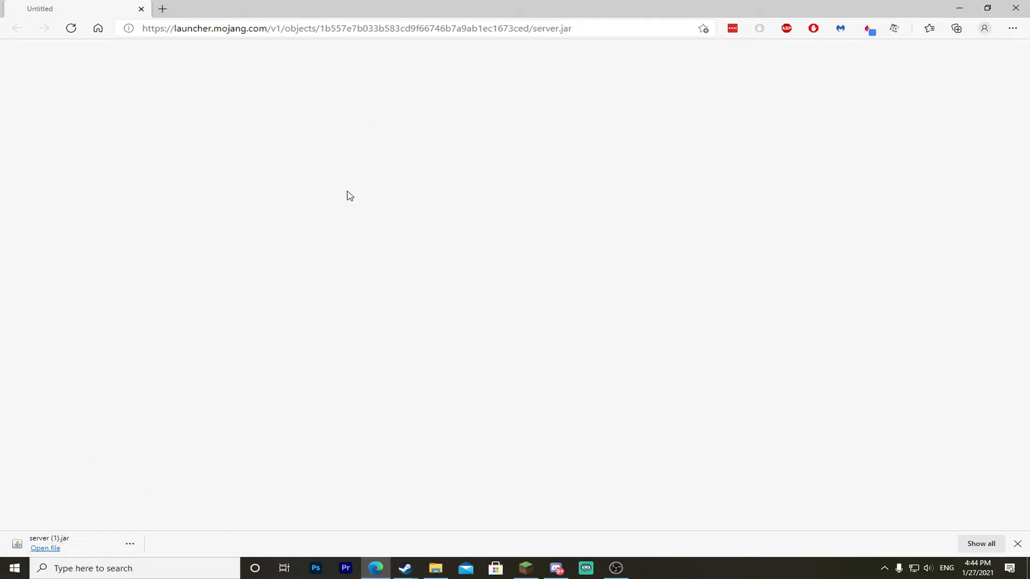
click(950, 5)
click(951, 6)
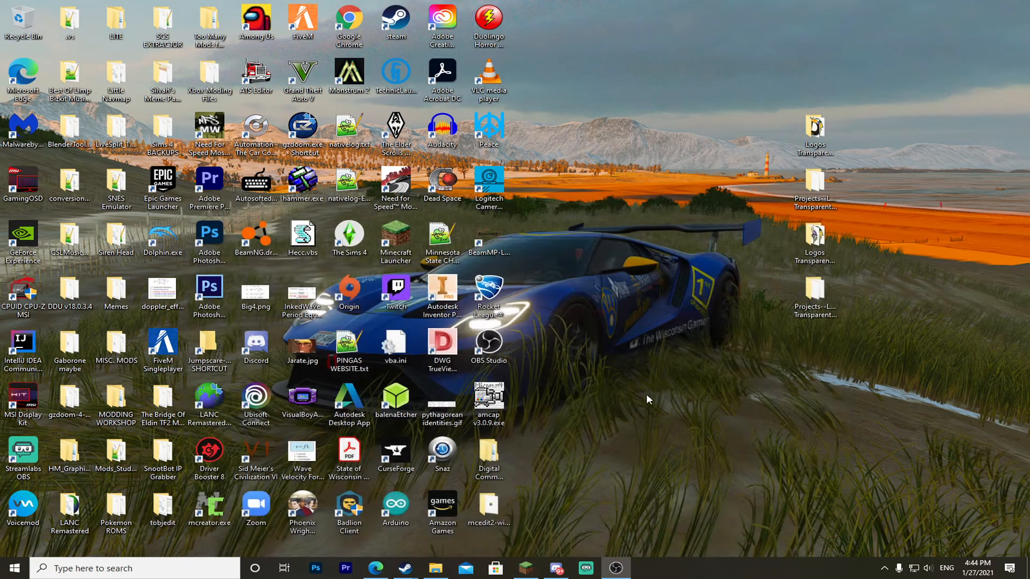
Create a new folder named TestServer on the desktop.
right_click(625, 288)
mouse_move(742, 389)
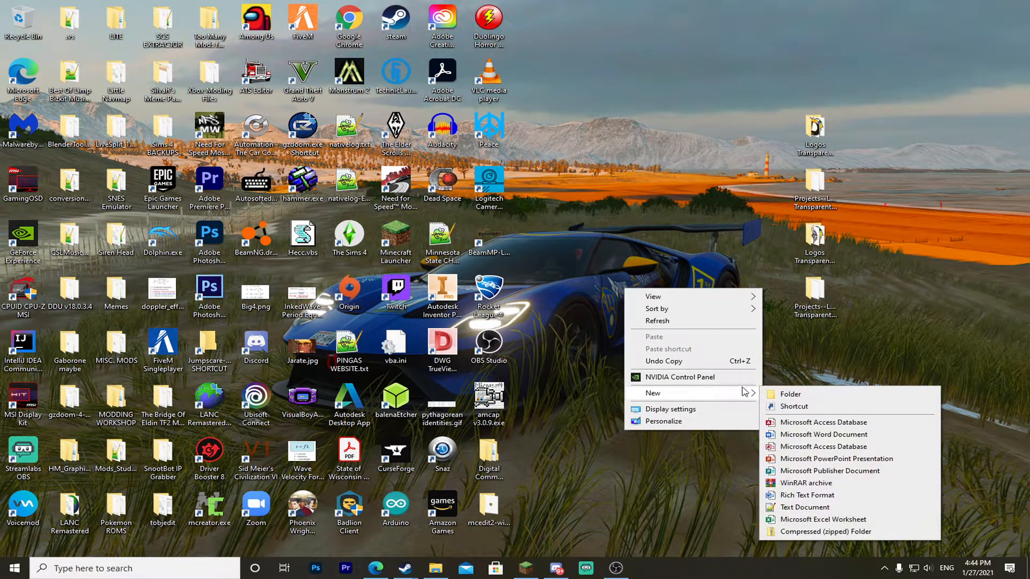
click(792, 391)
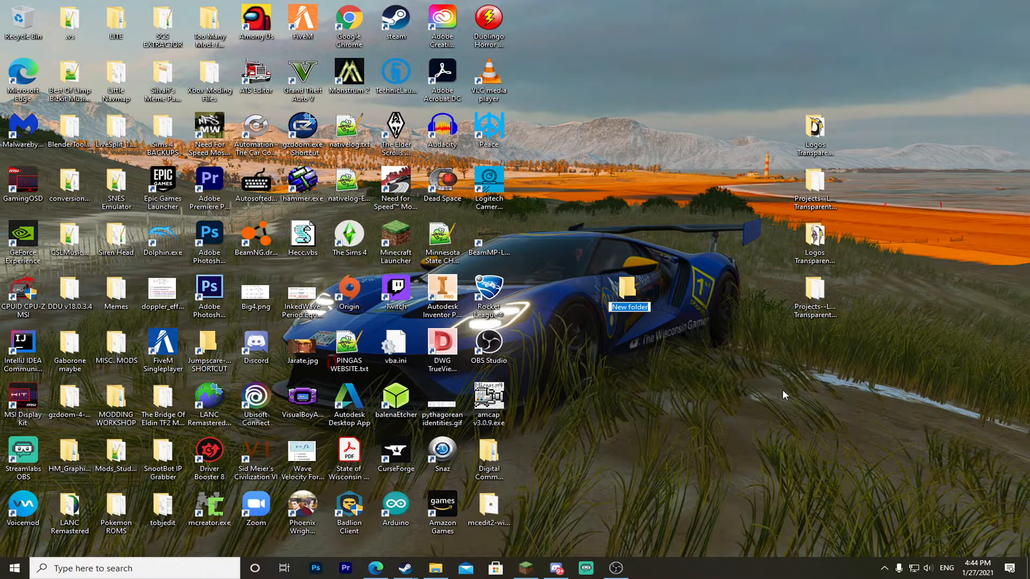
text(TestServer)
key(Return)
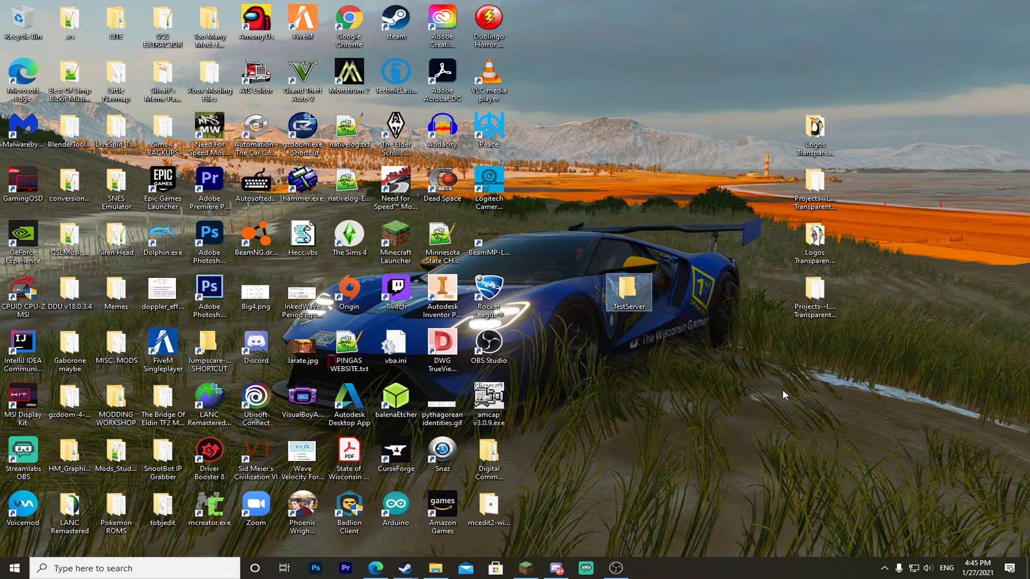
Place the downloaded server (1).jar from the browser into the TestServer folder and close the browser.
double_click(631, 300)
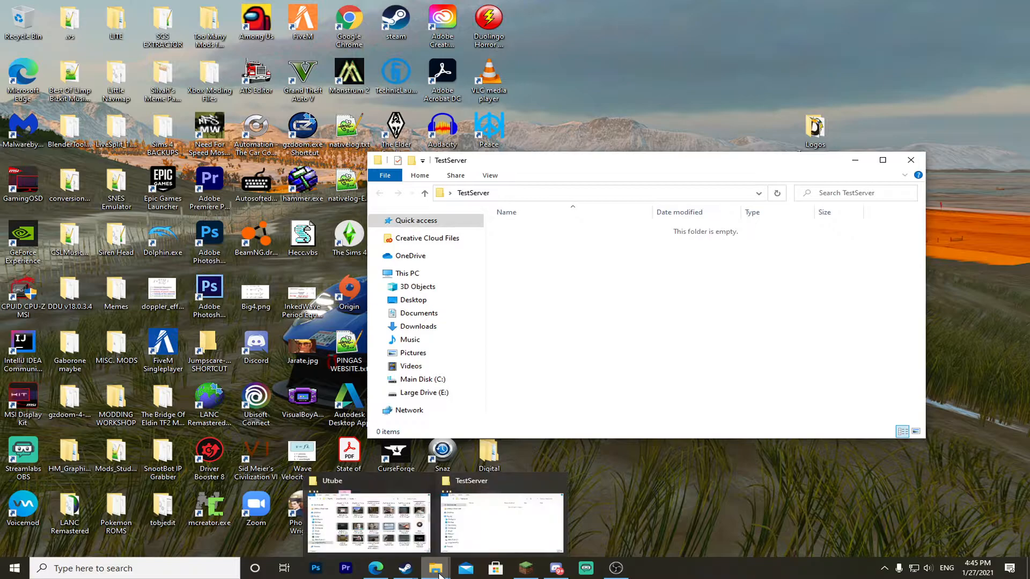
click(375, 572)
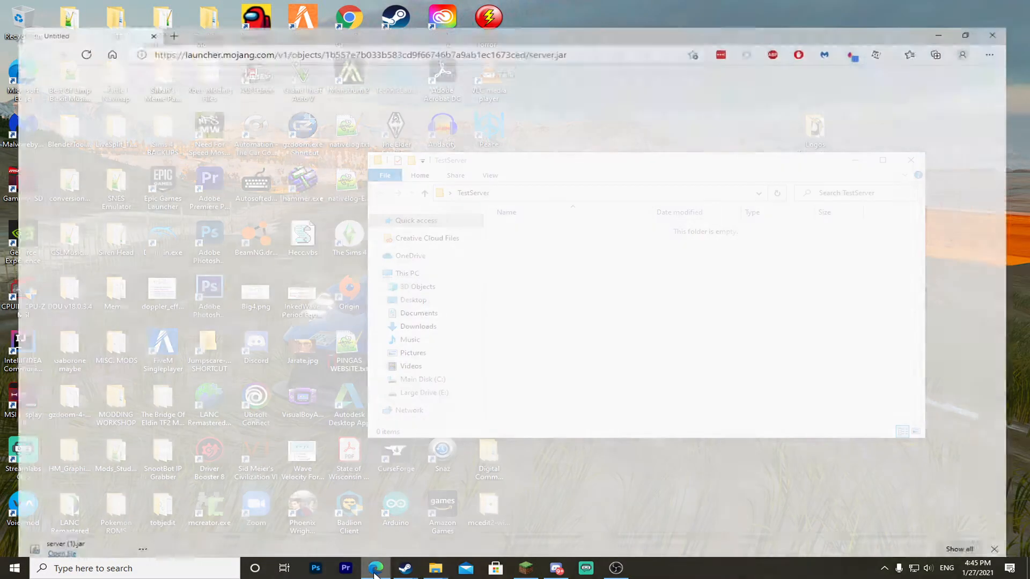
drag(68, 545, 595, 361)
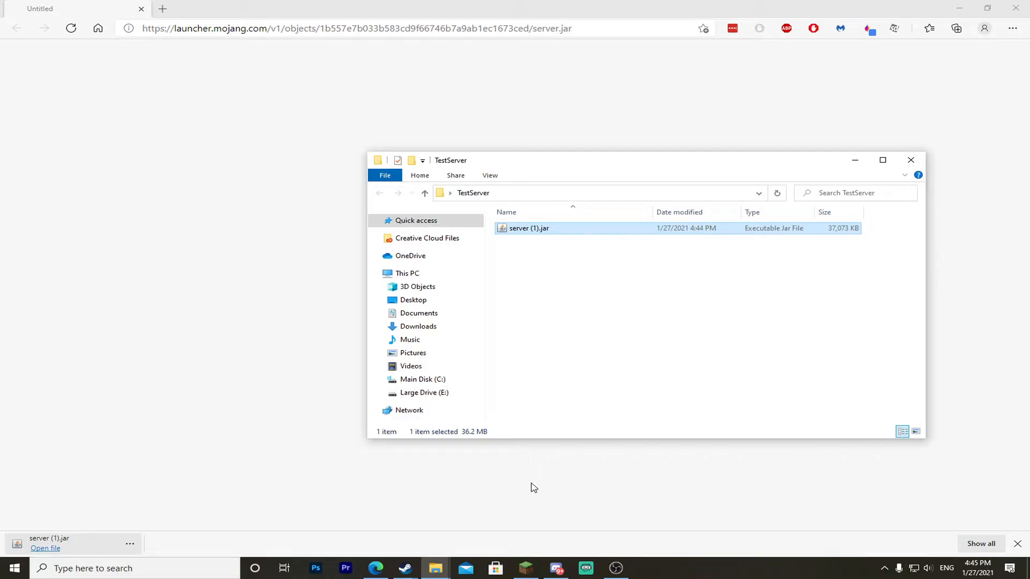
click(1015, 8)
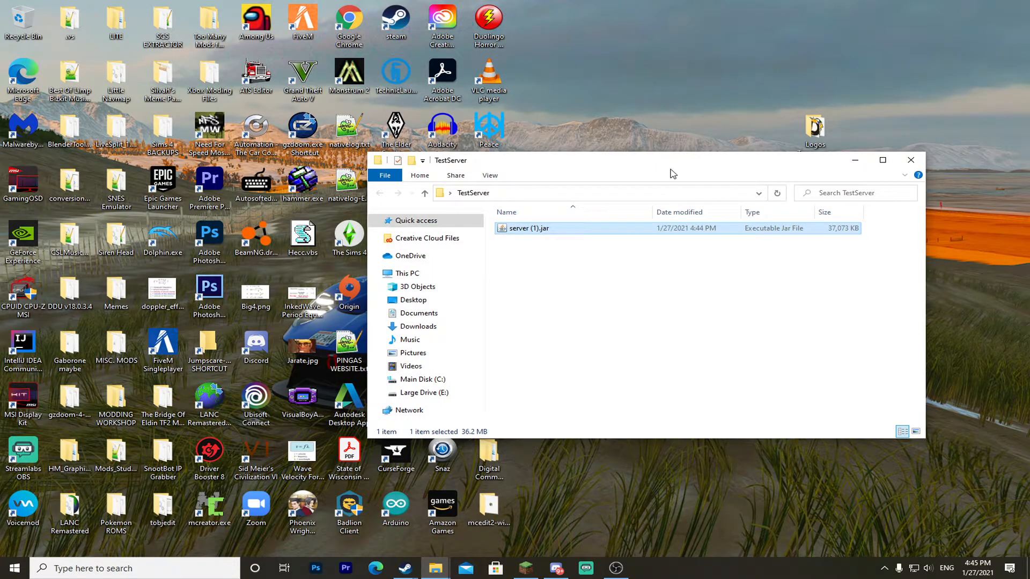
Rename server (1).jar in the TestServer folder as server.jar.
drag(669, 166, 738, 223)
right_click(631, 286)
click(664, 532)
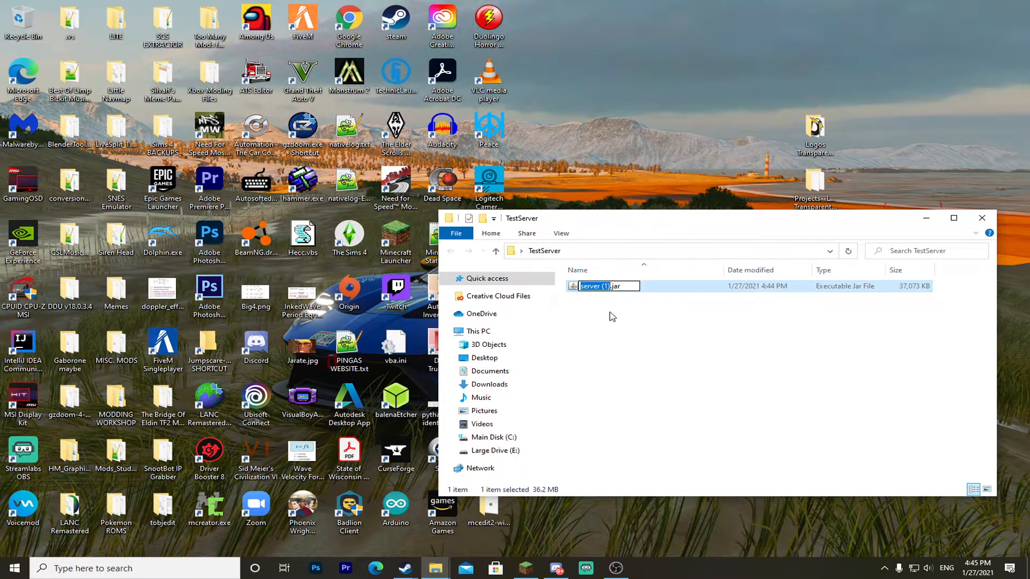
key(Right)
key(BackSpace)
key(BackSpace)
key(BackSpace)
key(BackSpace)
key(Return)
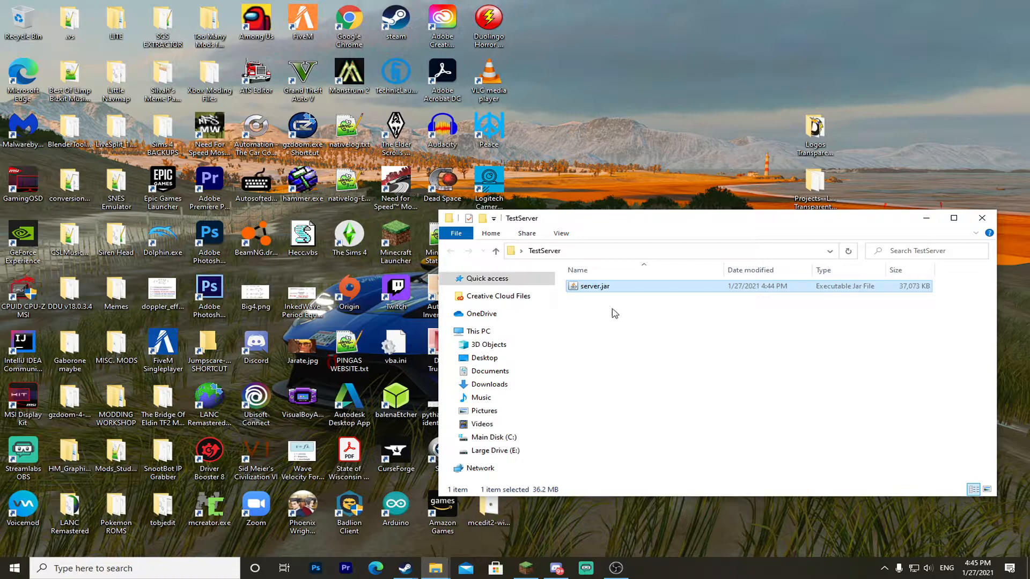
Run server.jar to generate its files, and set eula=true in eula.txt, saving and closing the file.
double_click(602, 288)
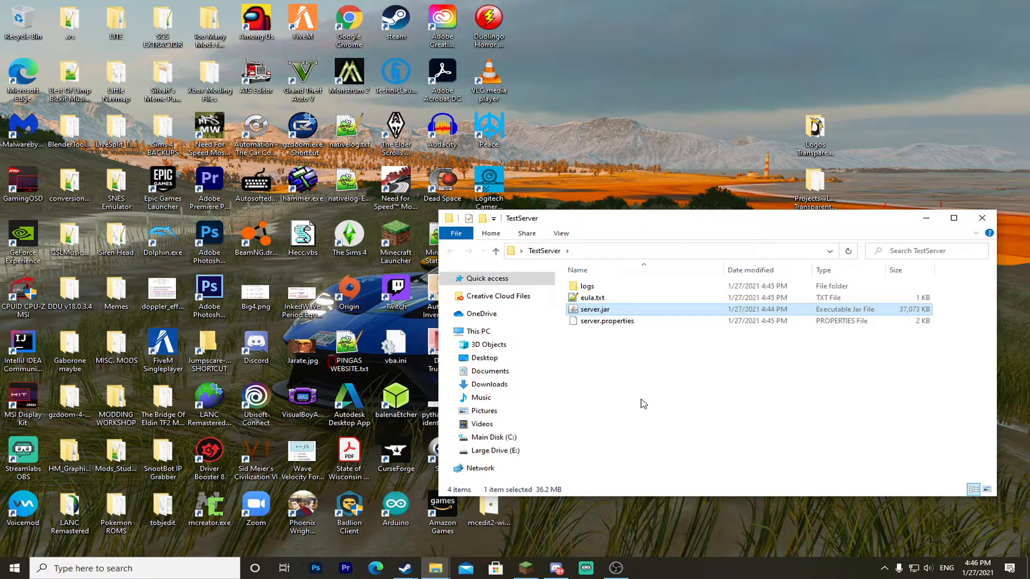
double_click(605, 298)
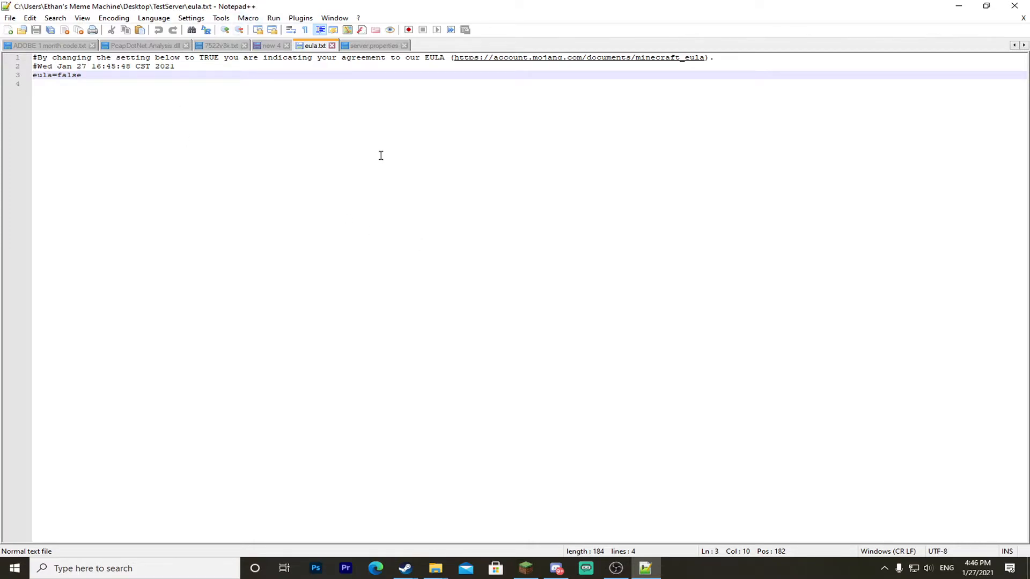
double_click(75, 76)
text(true)
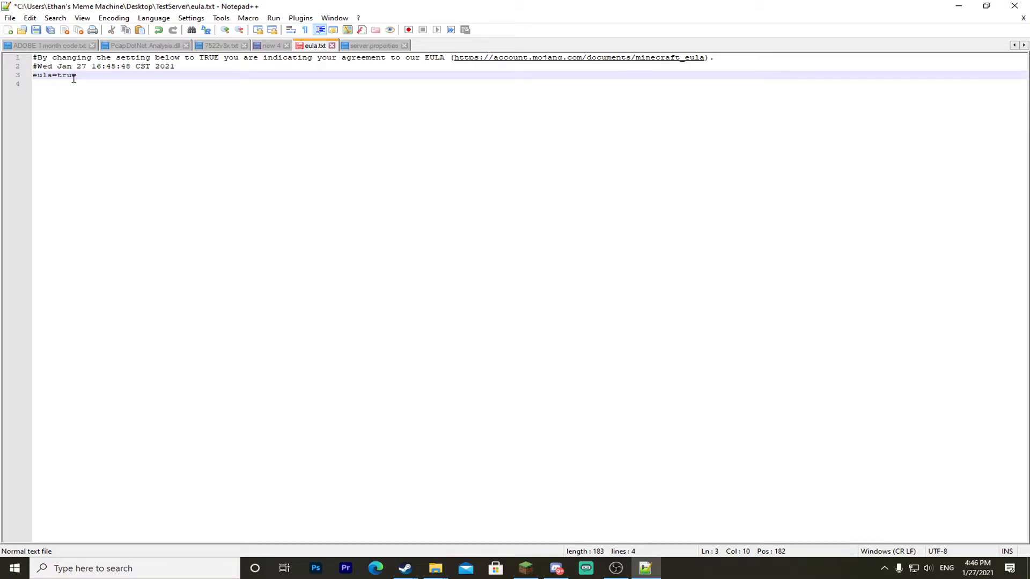
key(ctrl+s)
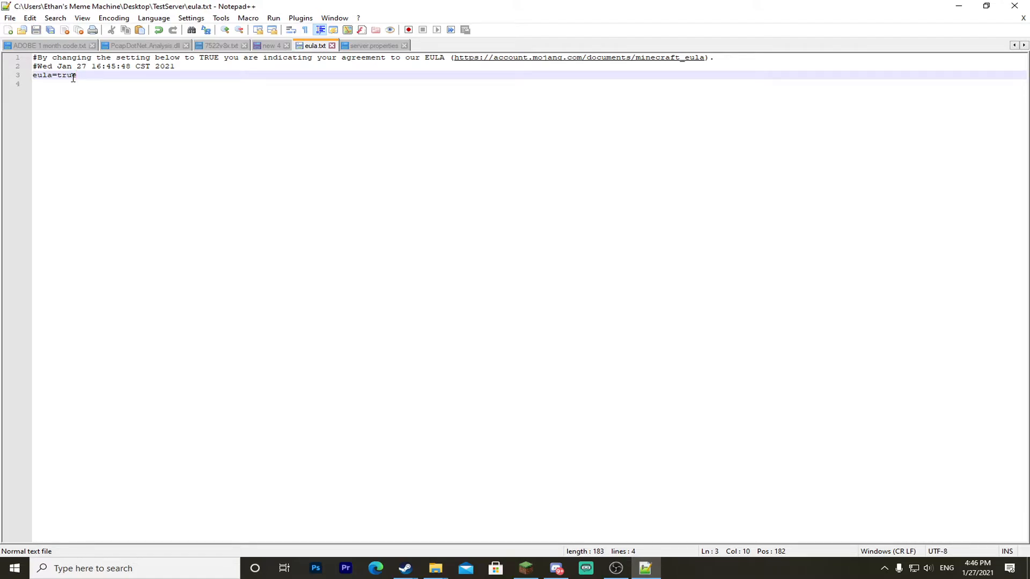
click(10, 17)
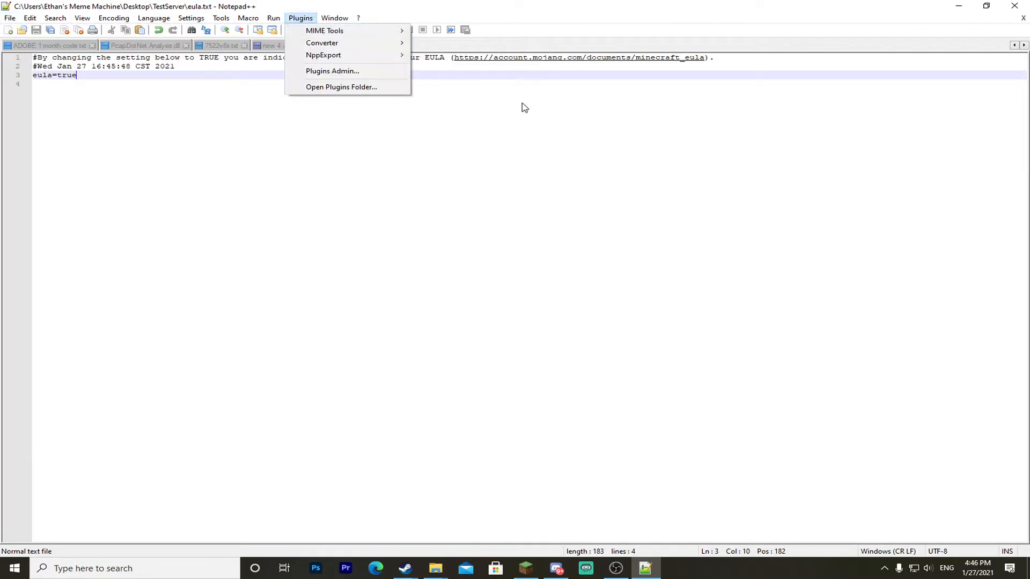
click(790, 196)
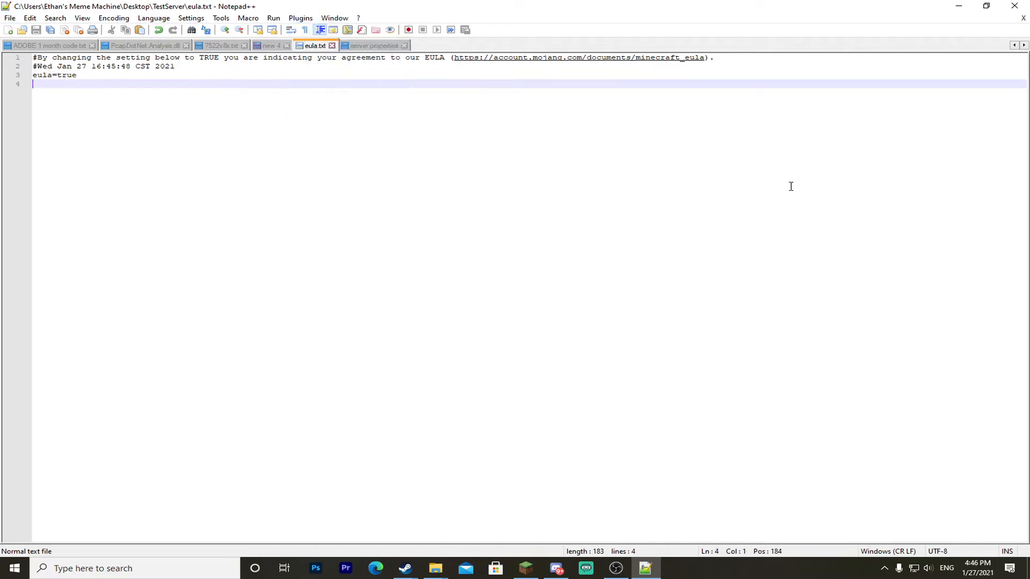
click(1024, 5)
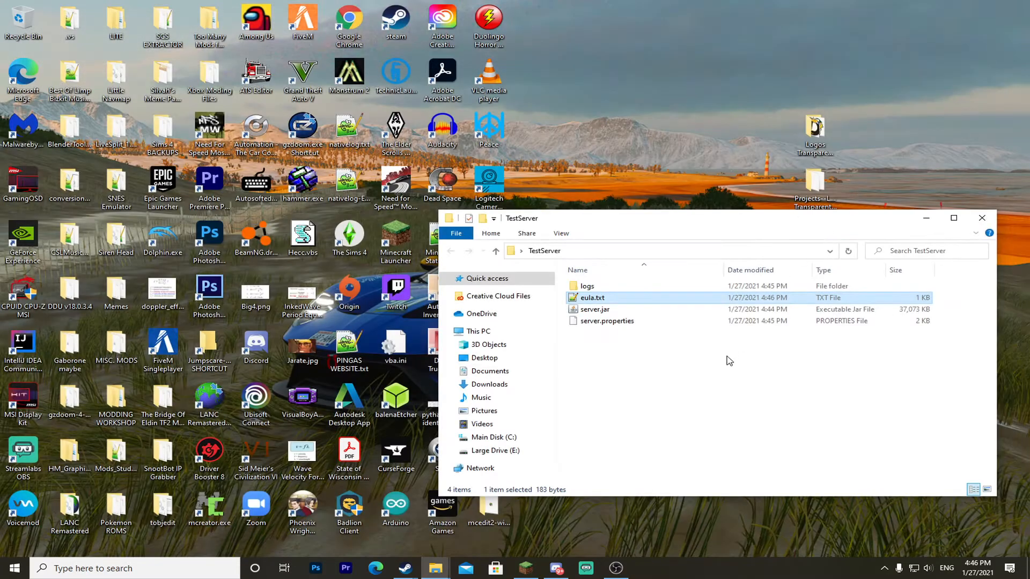
Run server.jar again and allow OpenJDK Platform binary through the firewall on private networks only.
double_click(627, 313)
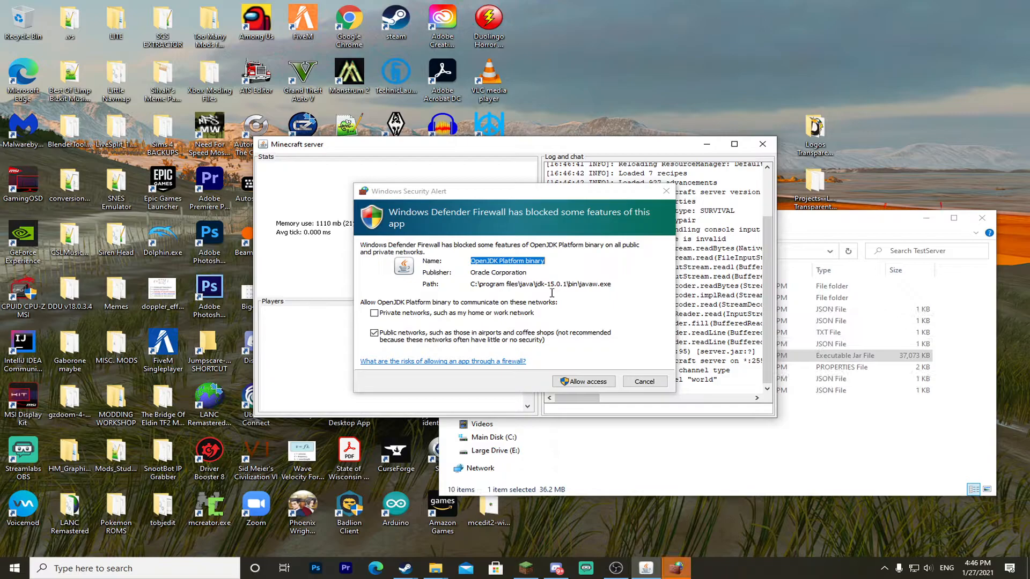
click(453, 317)
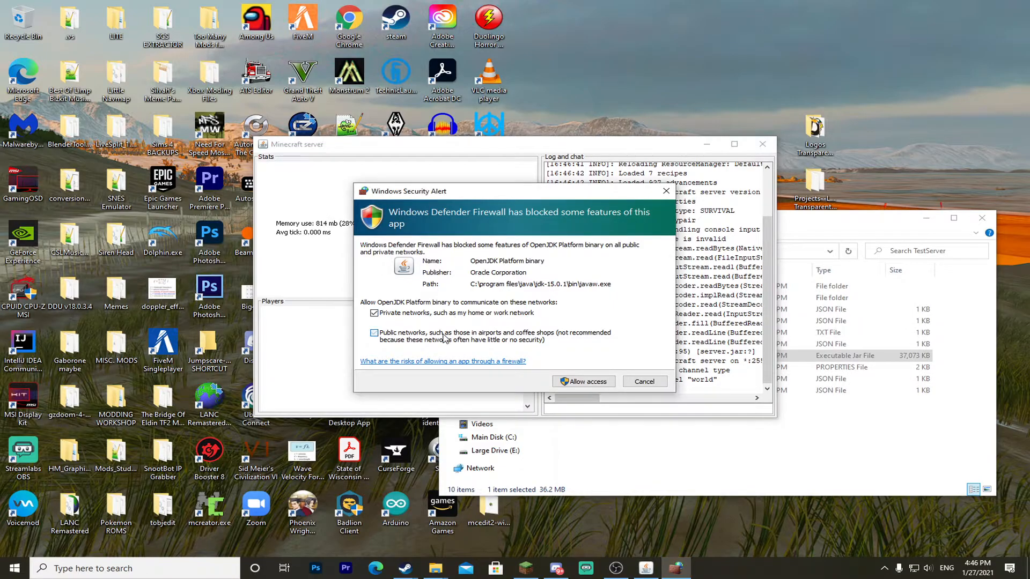
click(445, 339)
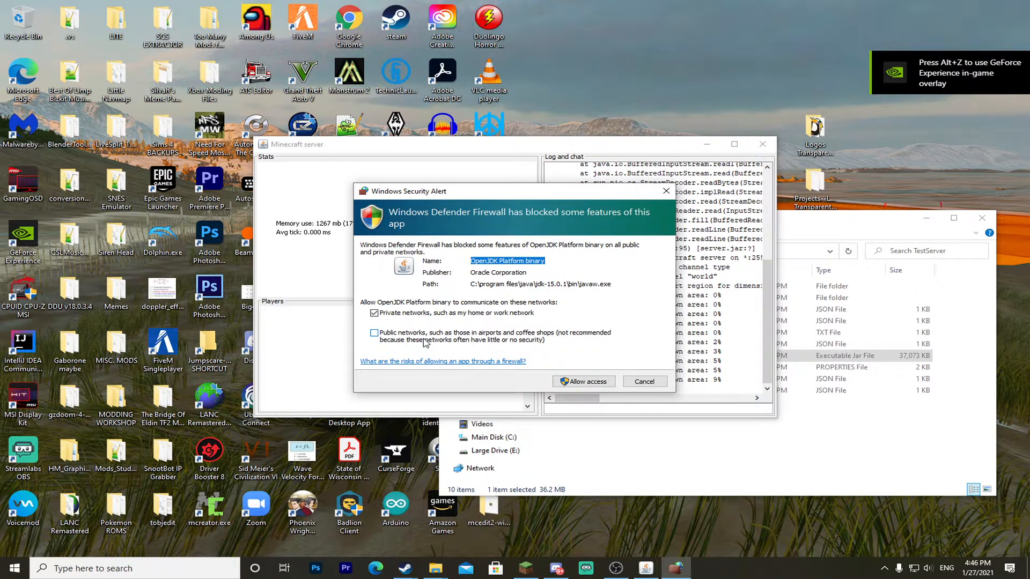
click(587, 382)
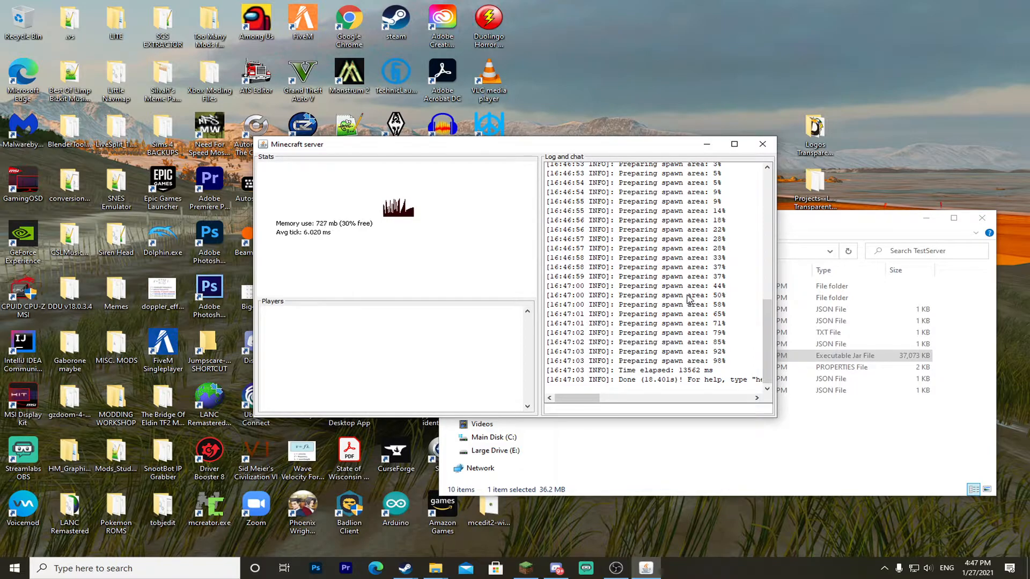
Move the Minecraft server window away from the TestServer folder window and bring the folder to the front.
drag(627, 151, 456, 56)
click(652, 426)
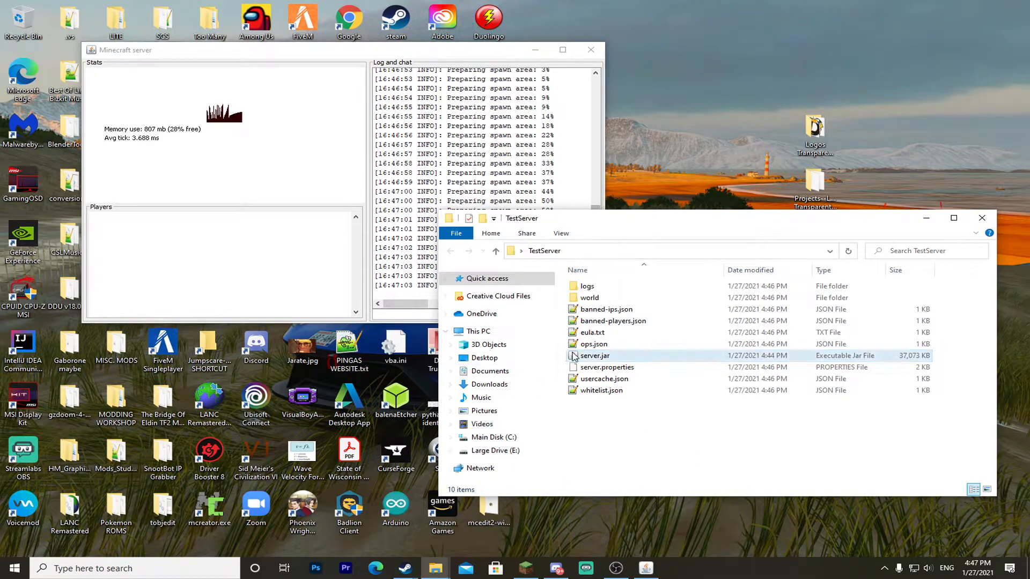
click(176, 145)
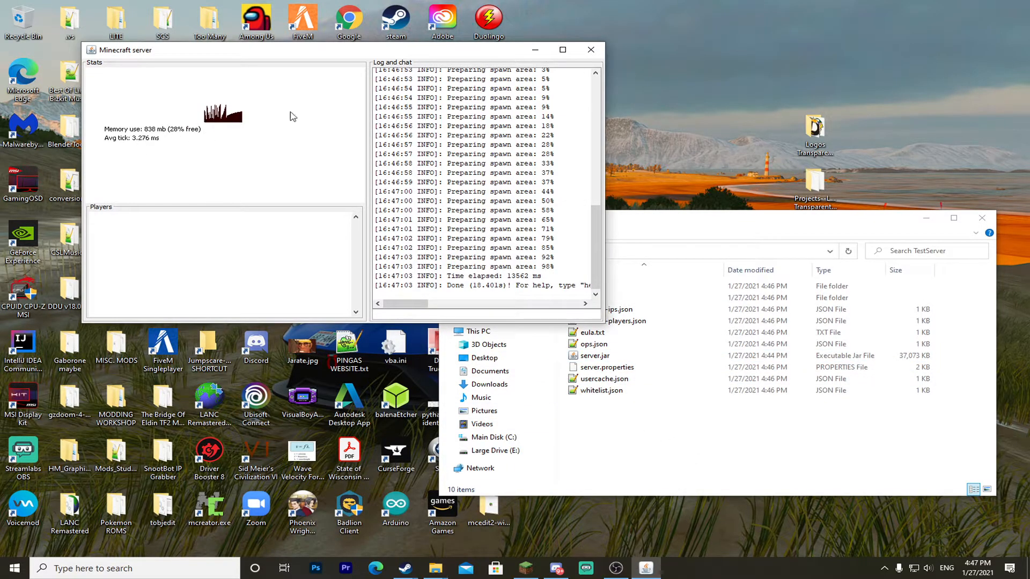
click(624, 448)
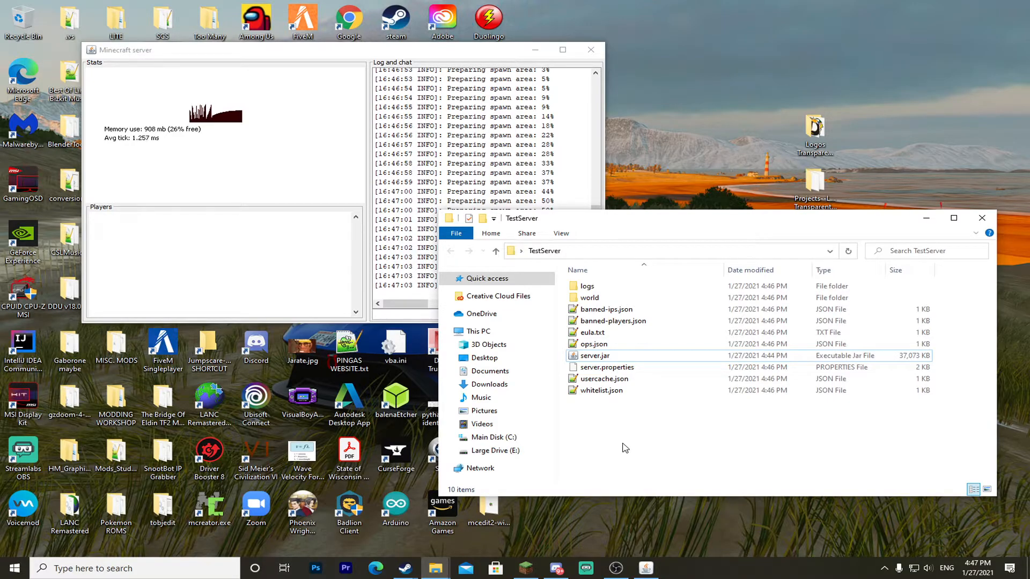
Shut down the running Minecraft server with the stop command in its console.
click(263, 216)
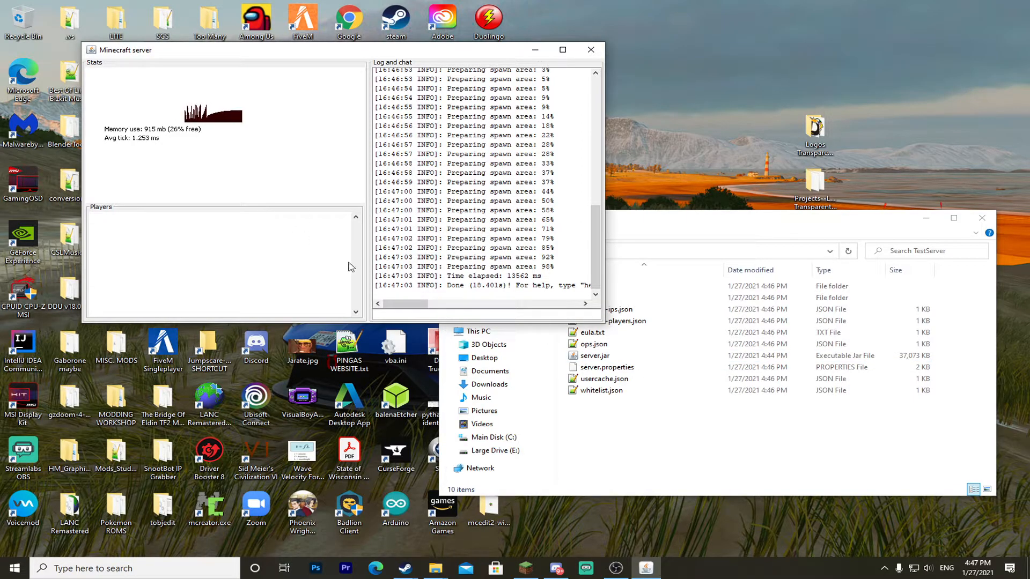
mouse_move(420, 305)
mouse_down()
mouse_move(472, 306)
mouse_move(424, 306)
mouse_move(427, 315)
mouse_up()
click(427, 315)
text(stop)
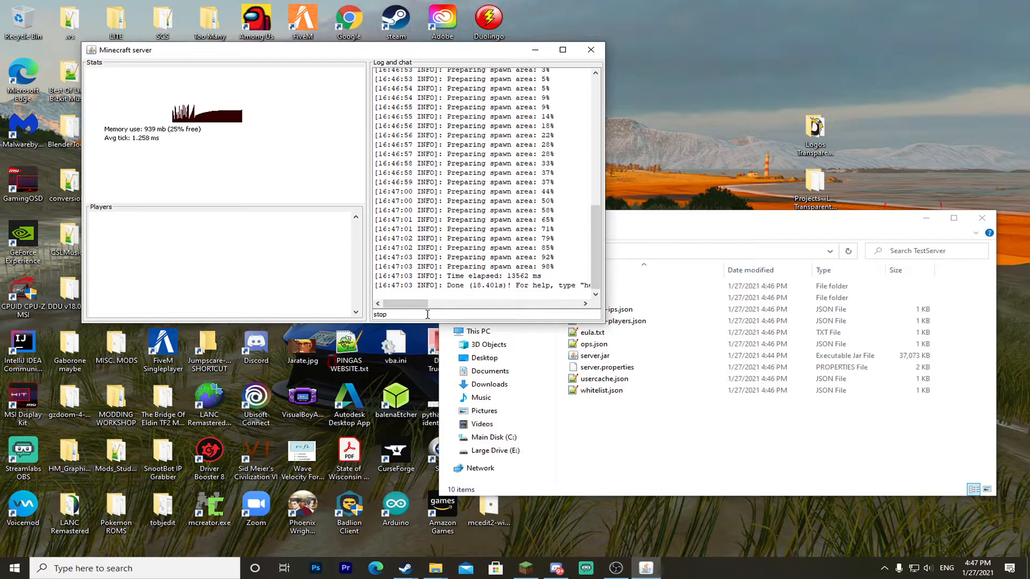
key(Return)
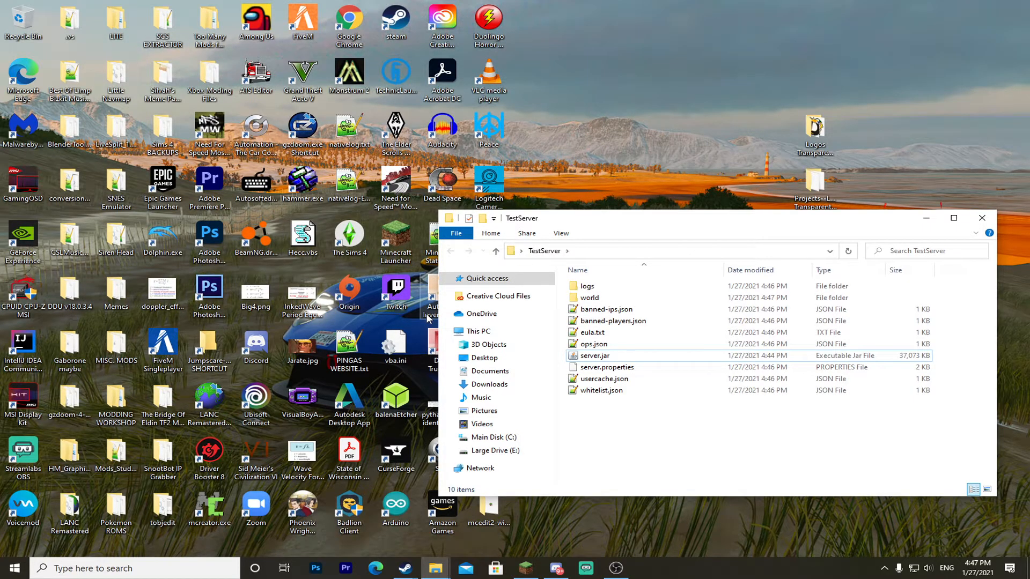
Select the server.properties file in the TestServer folder.
click(604, 369)
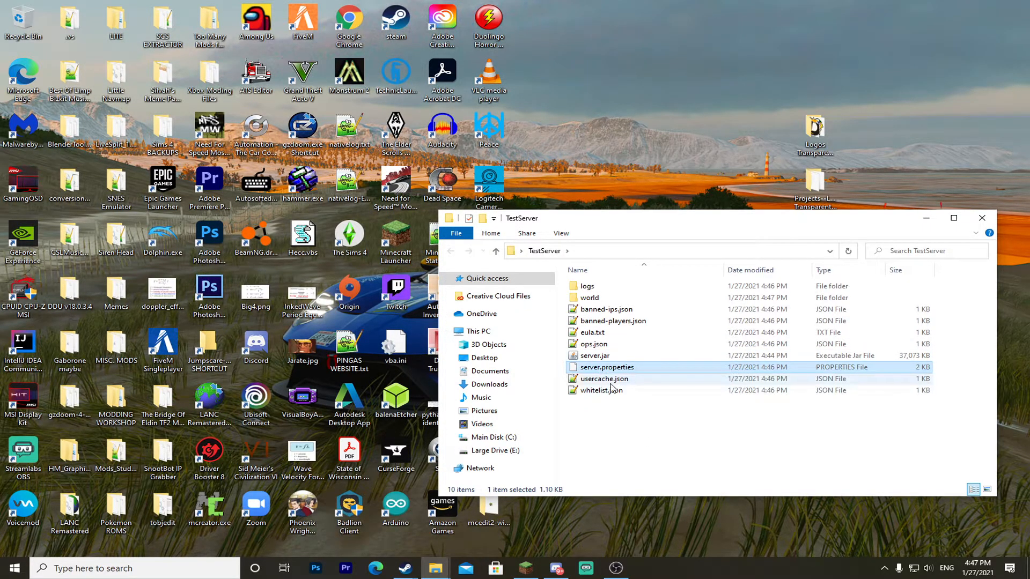